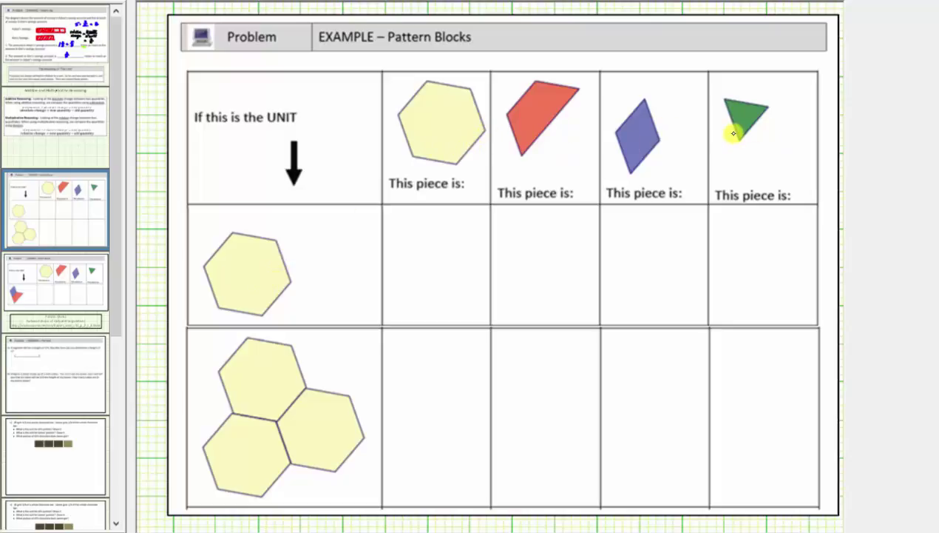
Go to the rhombus-and-trapezoid slide and open its NLVM Pattern Blocks link
click(77, 310)
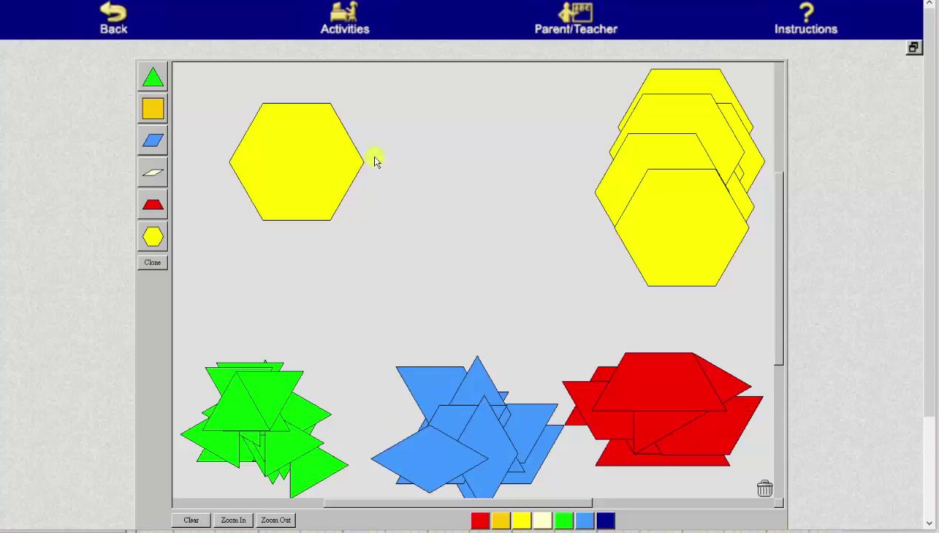
click(288, 158)
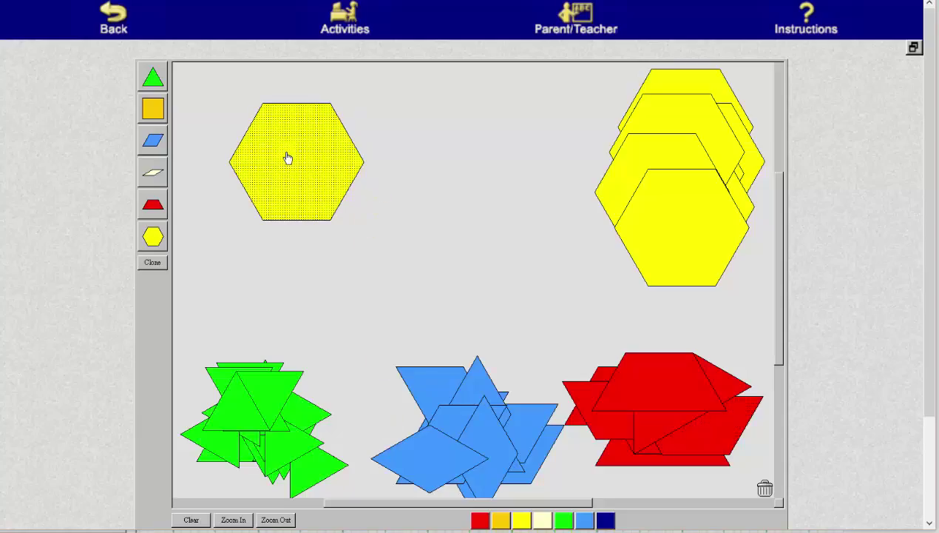
Place a yellow hexagon and cover its upper and lower halves with two red trapezoids
click(675, 241)
drag(676, 241, 292, 174)
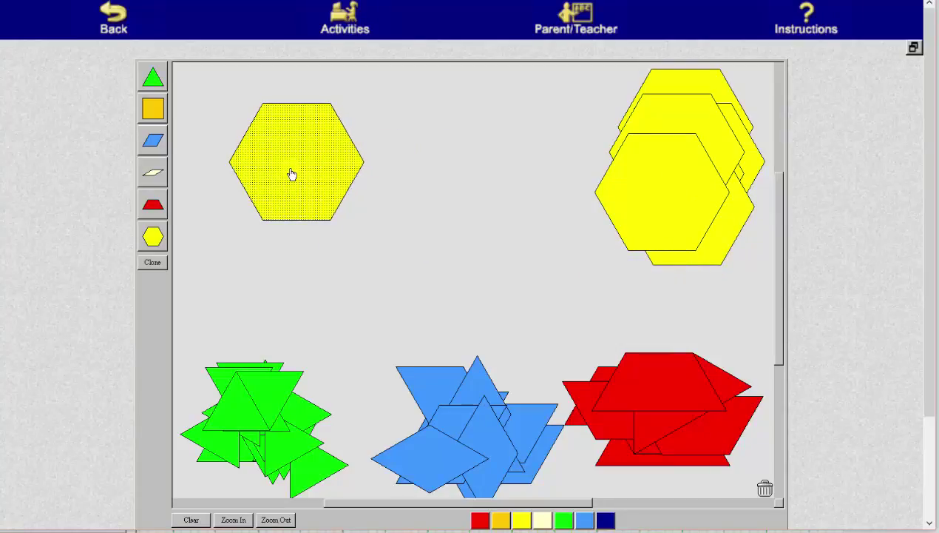
click(417, 212)
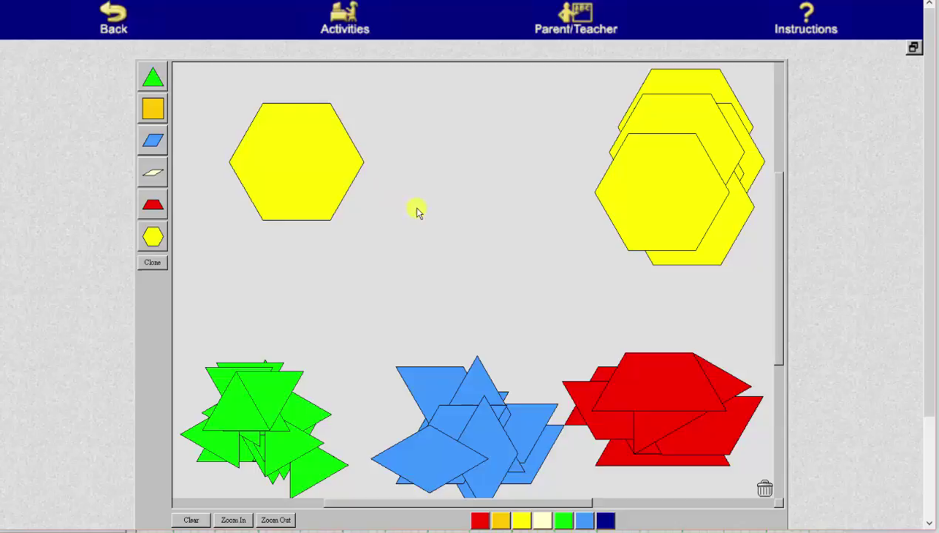
click(666, 364)
click(660, 380)
drag(657, 373, 311, 128)
drag(708, 423, 309, 186)
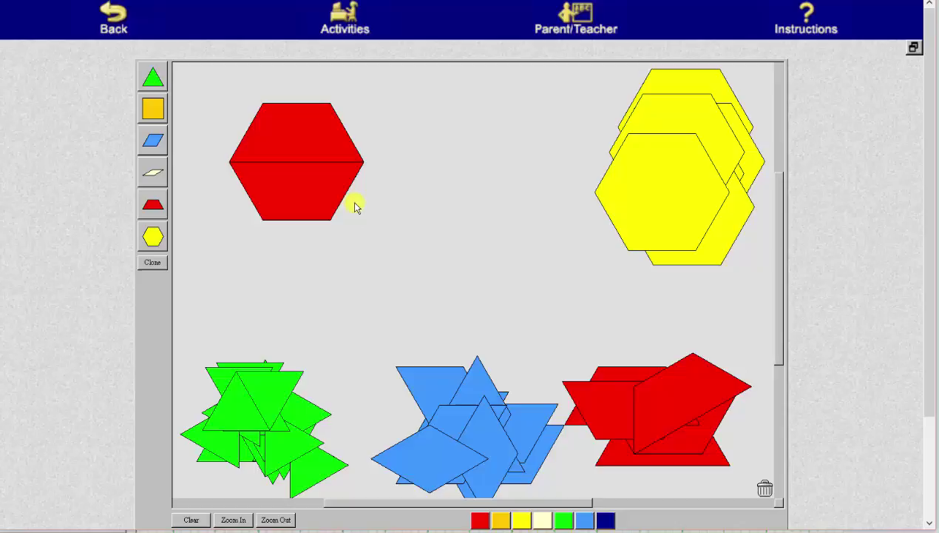
Lay three blue rhombuses over the hexagon, replacing the red trapezoids
click(437, 472)
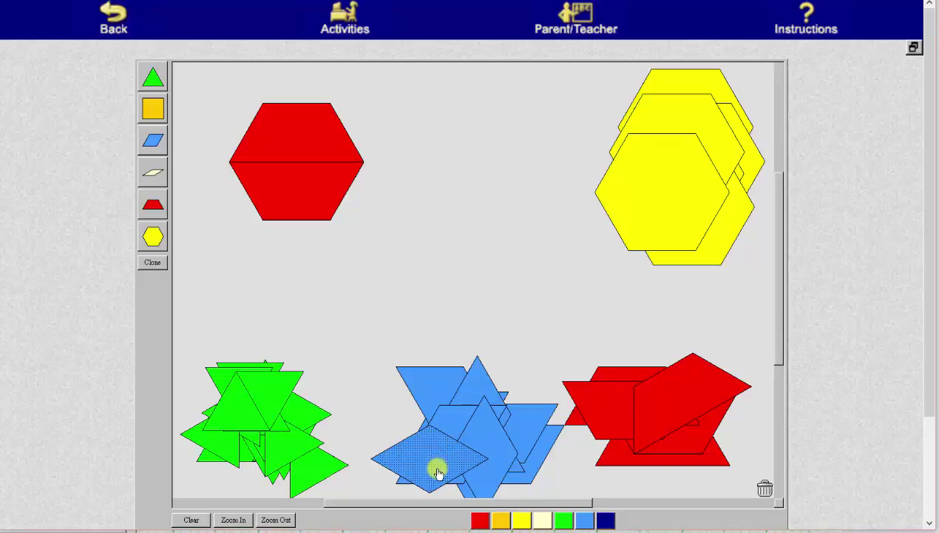
drag(438, 474, 262, 145)
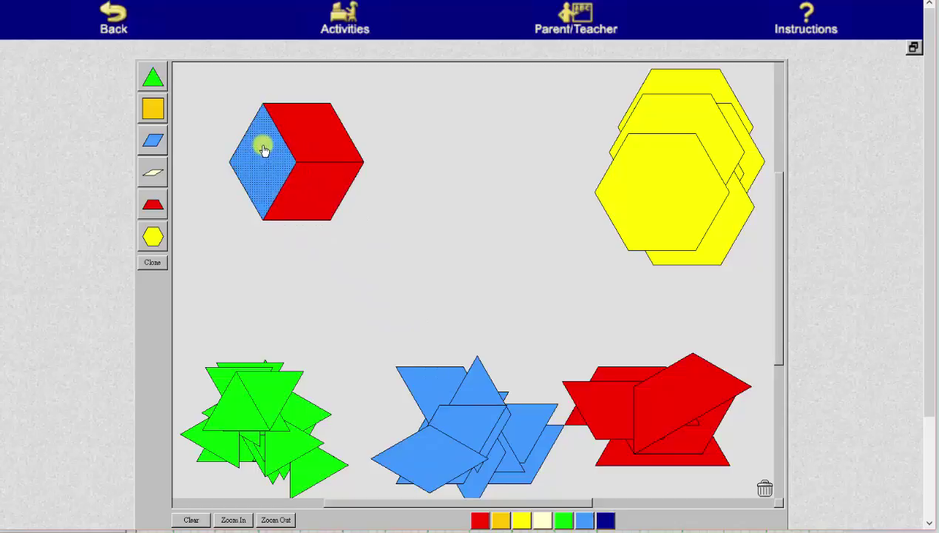
click(475, 383)
drag(471, 396, 327, 141)
click(526, 433)
drag(526, 434, 331, 185)
click(336, 143)
click(355, 189)
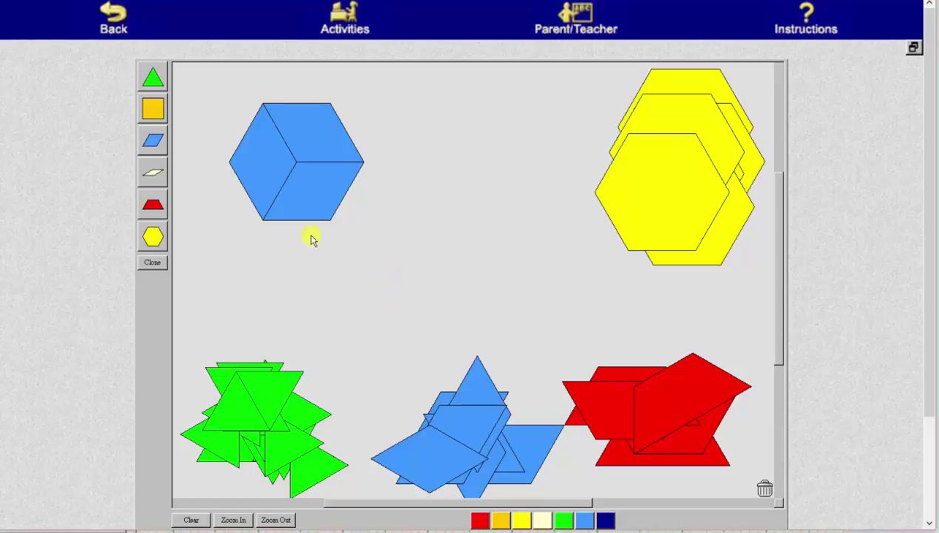
Fill all six slots of the hexagon with green triangles
click(276, 393)
drag(276, 393, 297, 124)
drag(253, 377, 281, 169)
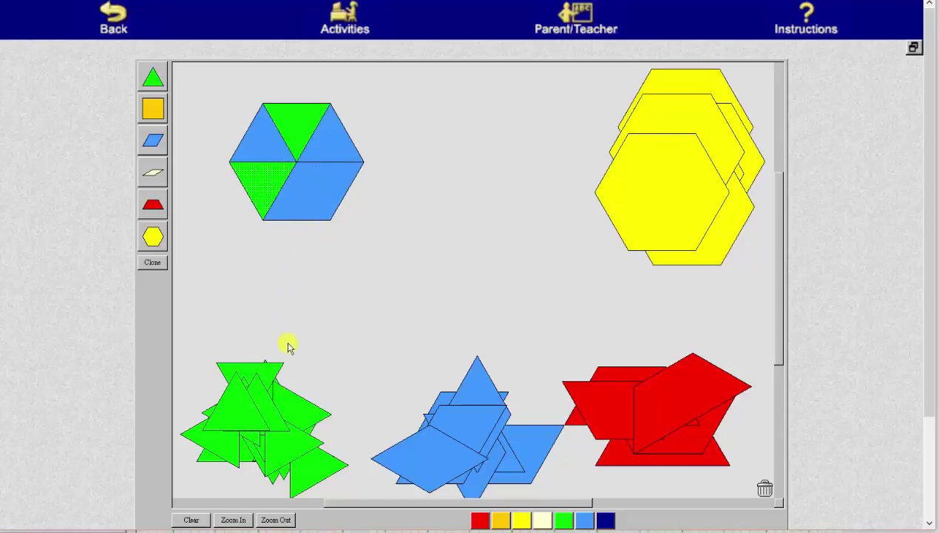
drag(237, 412, 261, 146)
drag(264, 374, 326, 212)
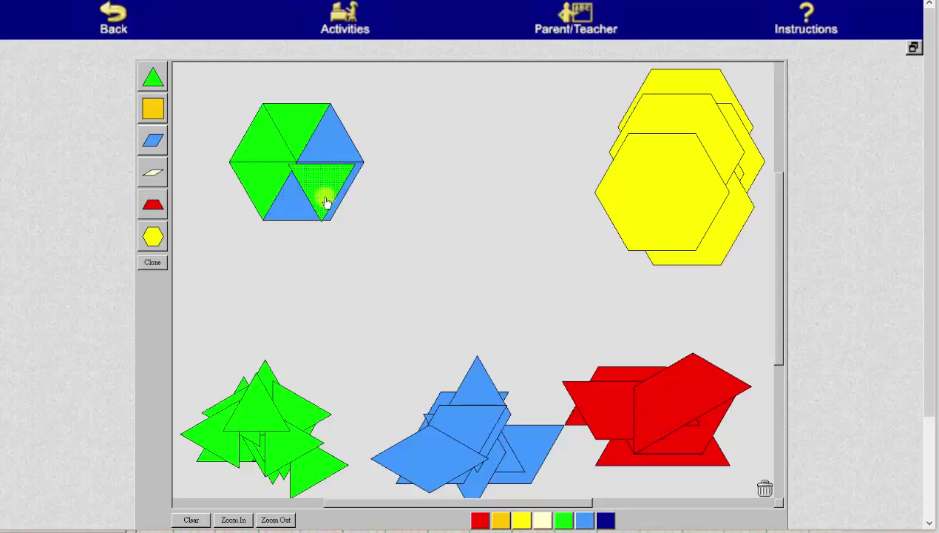
drag(272, 378, 305, 197)
drag(281, 447, 332, 122)
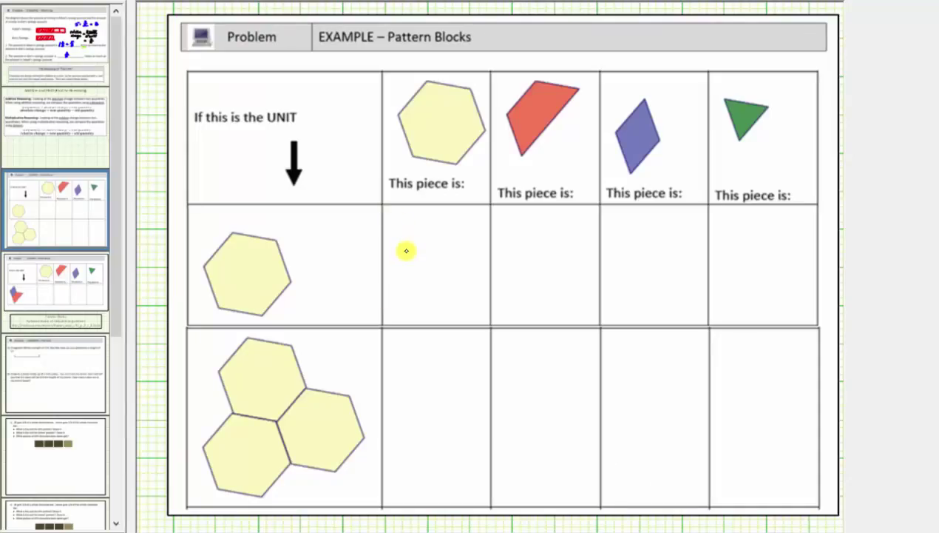
Write 1, 1/2, 1/3 and 1/6 for the hexagon, trapezoid, rhombus and triangle on the slide
drag(409, 243, 405, 268)
drag(518, 234, 534, 271)
drag(626, 235, 632, 250)
drag(625, 255, 629, 272)
mouse_move(734, 230)
mouse_down()
mouse_move(734, 248)
mouse_move(746, 250)
mouse_up()
drag(742, 255, 742, 263)
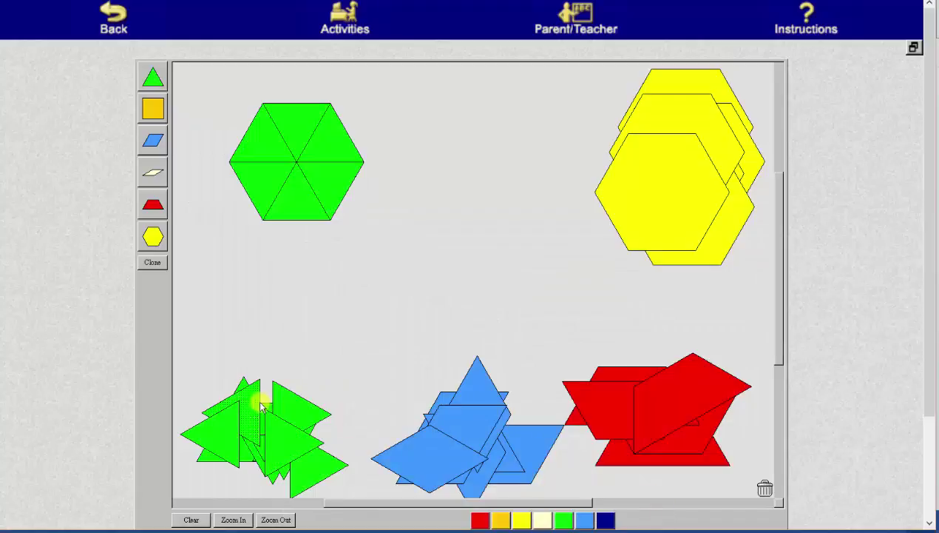
Cover a blue rhombus with two green triangles, then return the triangles to the pile
click(474, 403)
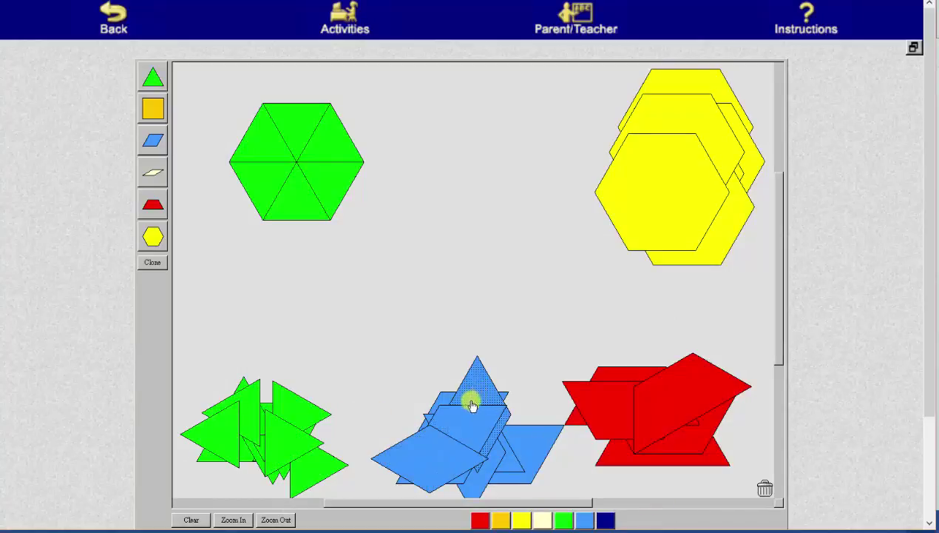
drag(432, 450, 410, 294)
drag(214, 425, 384, 296)
drag(283, 430, 426, 279)
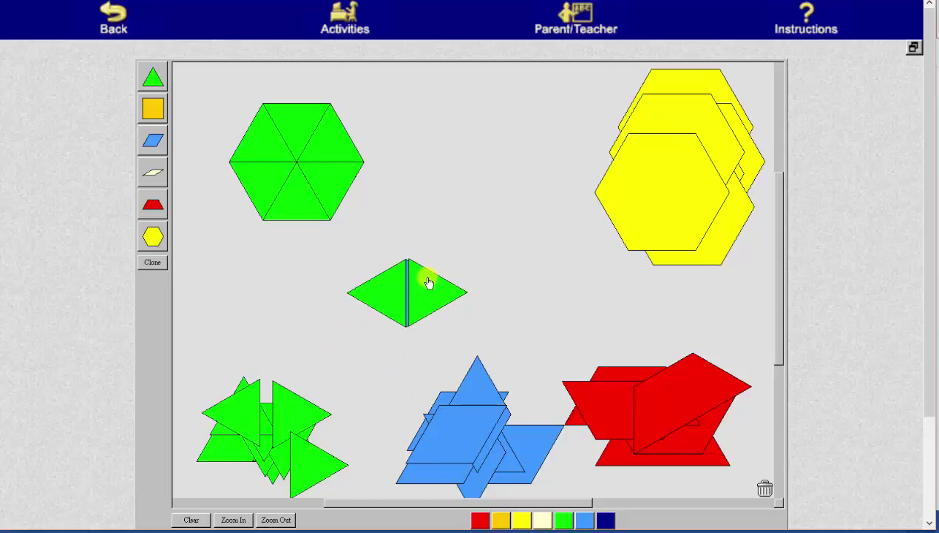
click(440, 430)
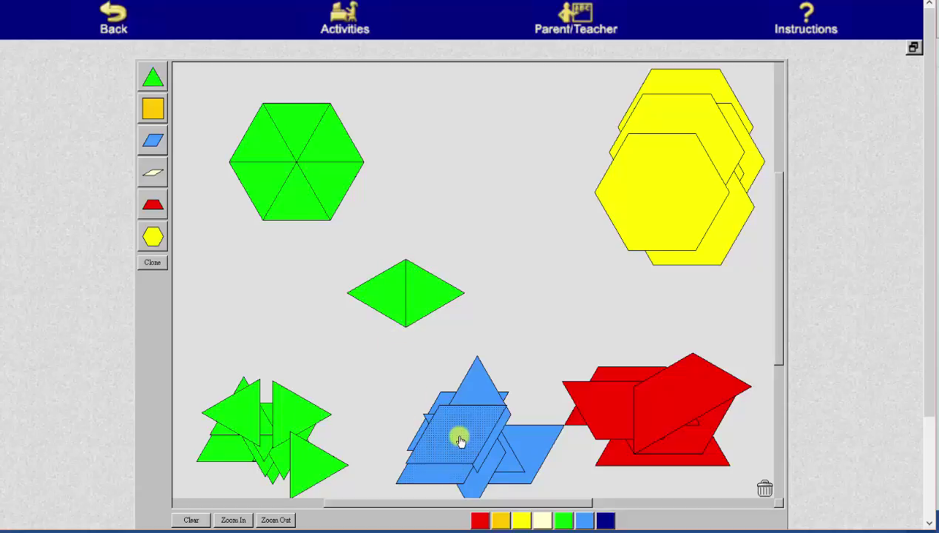
click(412, 360)
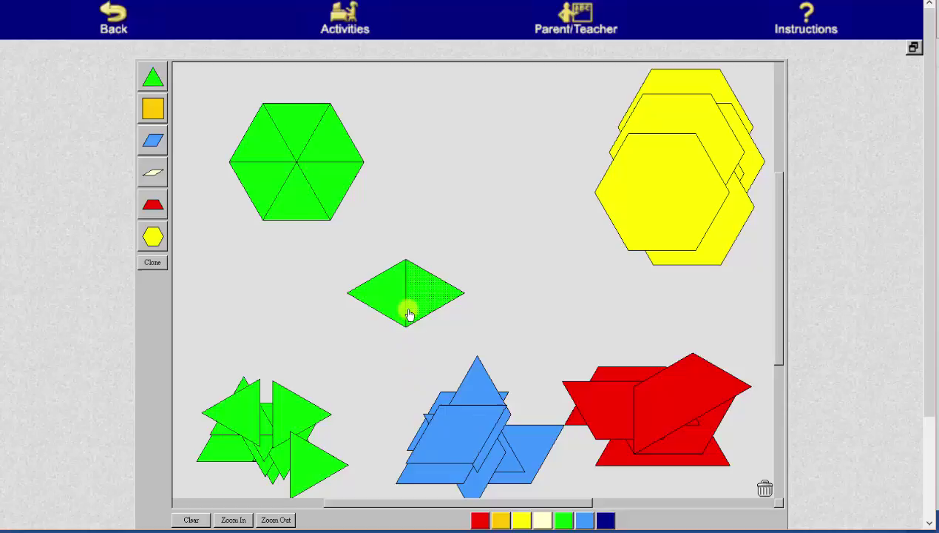
drag(392, 307, 315, 377)
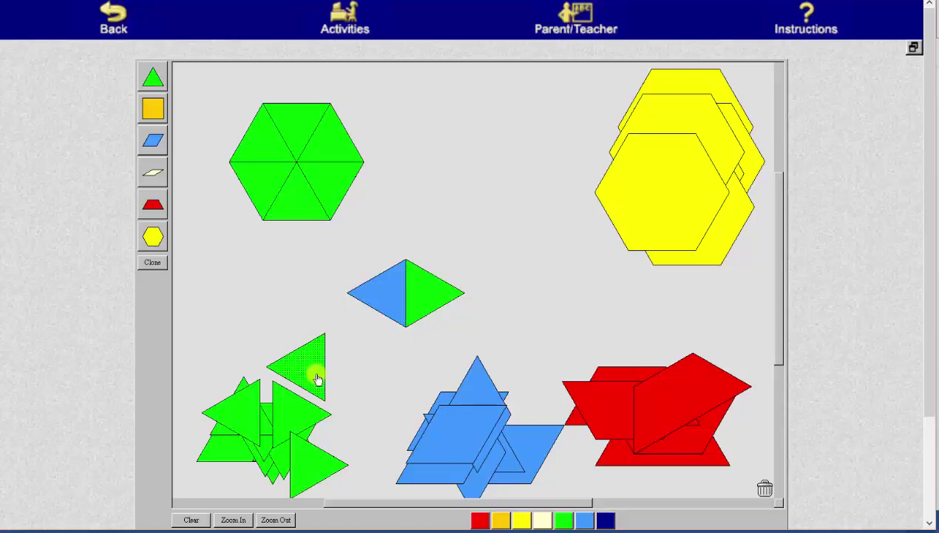
drag(429, 299, 336, 405)
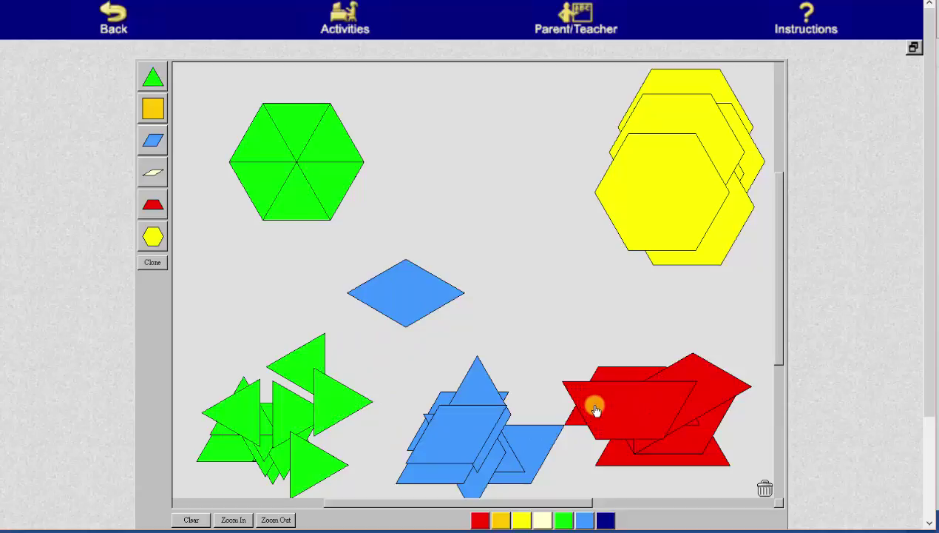
Cover a red trapezoid with three green triangles
drag(593, 404, 541, 304)
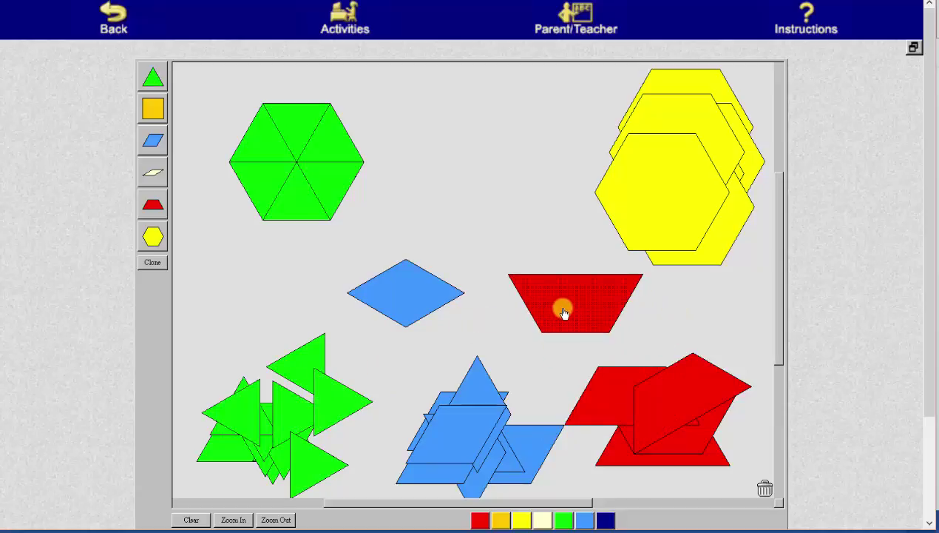
drag(236, 444, 577, 319)
click(282, 444)
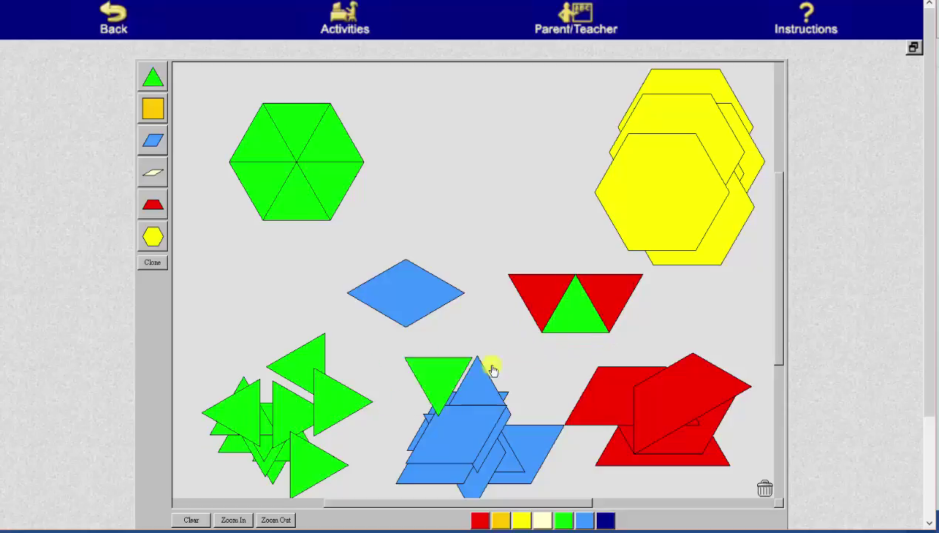
drag(303, 437, 550, 315)
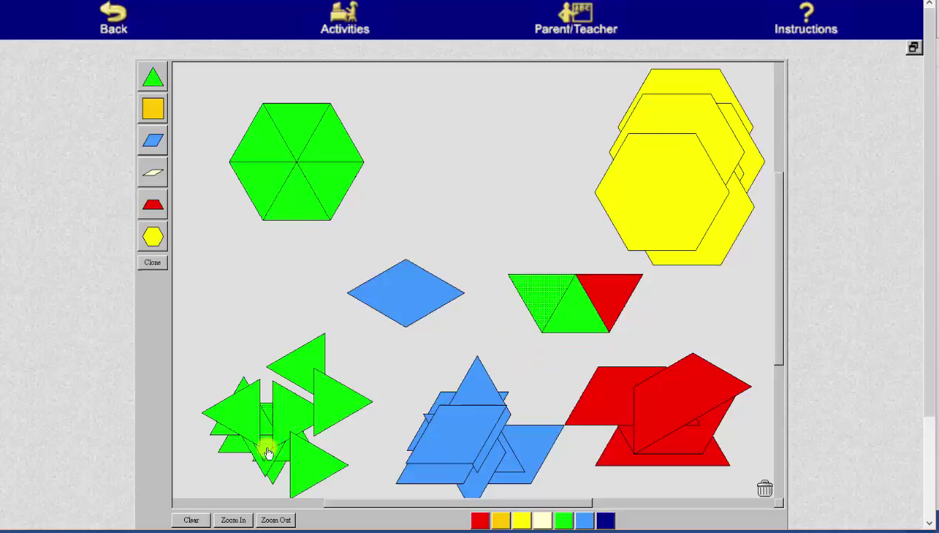
drag(261, 446, 607, 320)
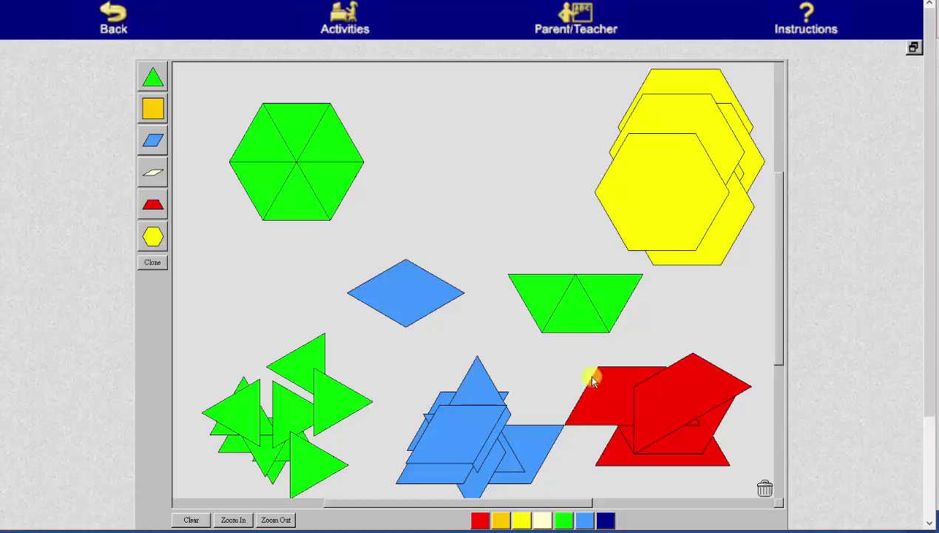
click(619, 311)
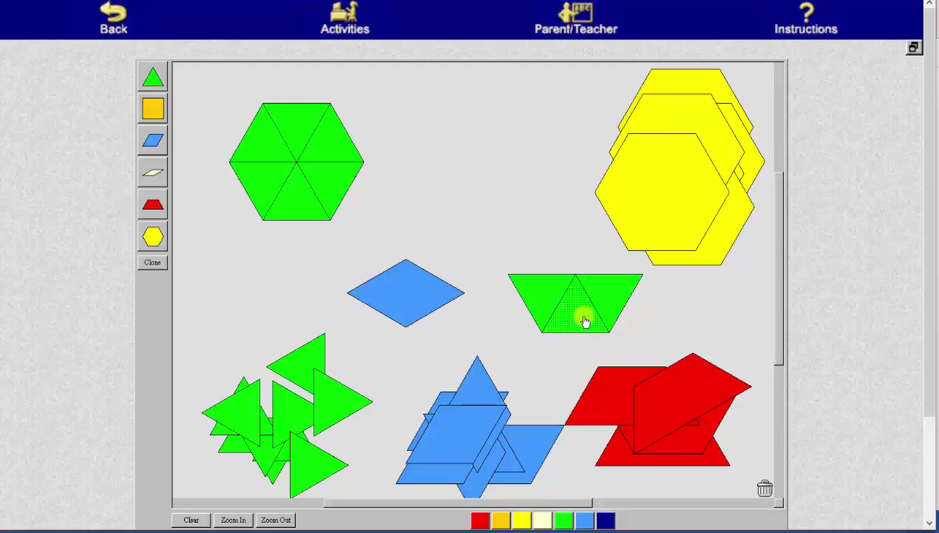
click(475, 222)
drag(637, 201, 655, 185)
Write = 2/6, = 3/6, = 6/6 in the hexagon row and 1/3 for the hexagon in the three-hexagon row
click(287, 180)
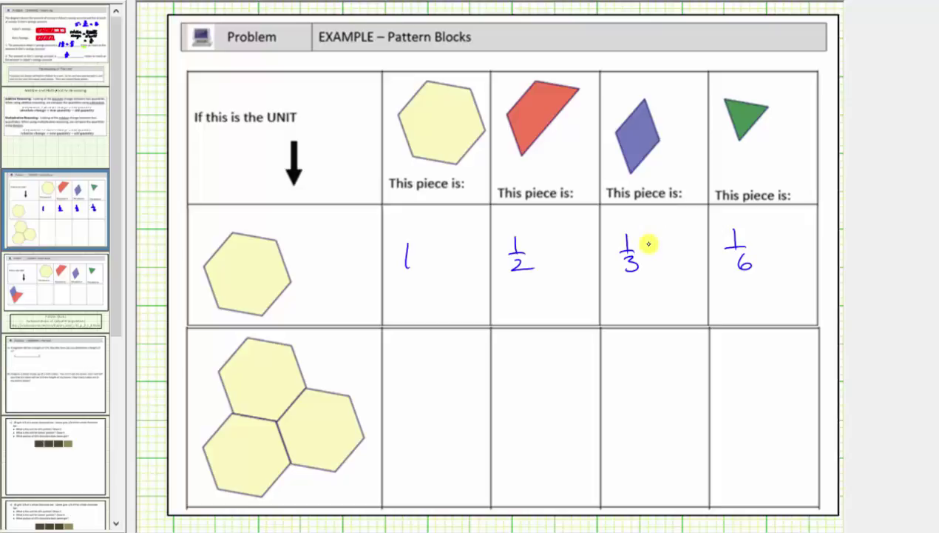
drag(648, 243, 661, 243)
drag(648, 251, 684, 251)
drag(678, 255, 675, 267)
drag(547, 248, 558, 247)
mouse_move(547, 254)
mouse_down()
mouse_move(562, 236)
mouse_move(572, 244)
mouse_move(566, 268)
mouse_up()
drag(423, 250, 435, 250)
drag(422, 257, 465, 254)
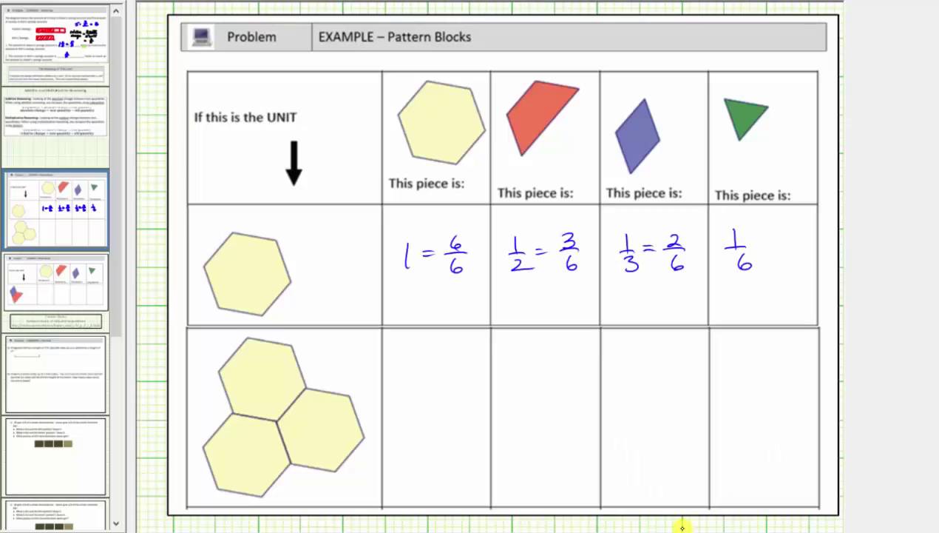
mouse_move(430, 378)
mouse_down()
mouse_move(426, 407)
mouse_move(438, 404)
mouse_up()
drag(423, 411, 422, 428)
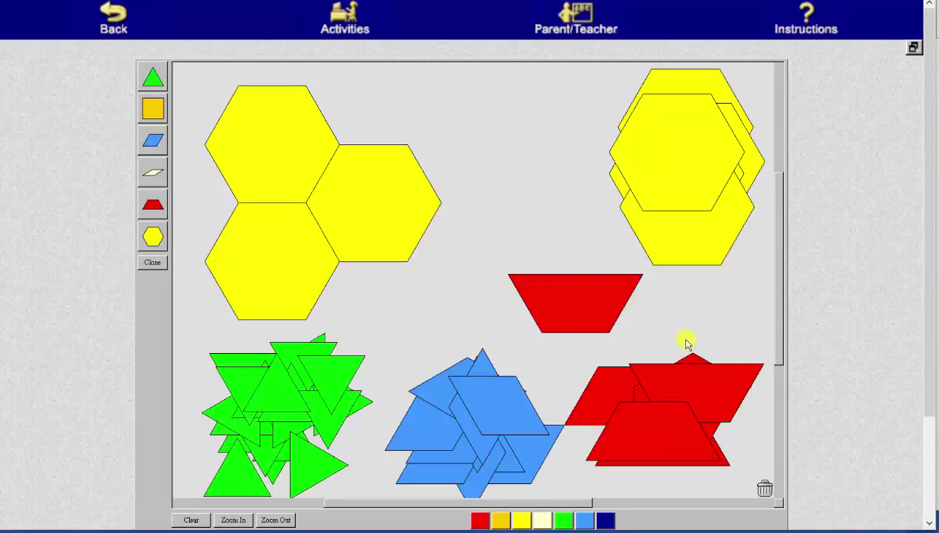
Cover the three yellow hexagons with six red trapezoids, two per hexagon
click(583, 313)
drag(581, 310, 283, 299)
drag(576, 402, 246, 231)
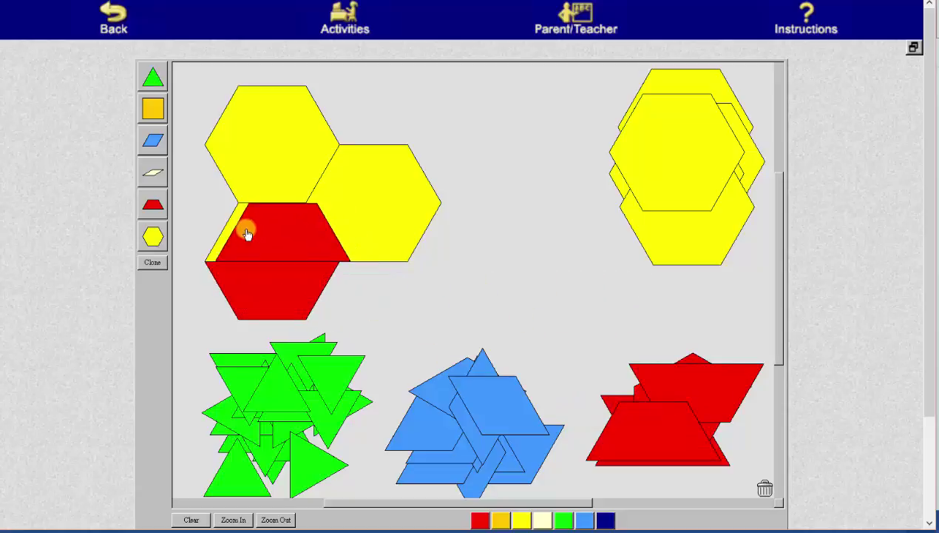
drag(626, 351, 361, 209)
drag(645, 412, 383, 171)
drag(650, 411, 221, 154)
mouse_move(620, 409)
mouse_down()
mouse_move(432, 304)
mouse_move(235, 118)
mouse_up()
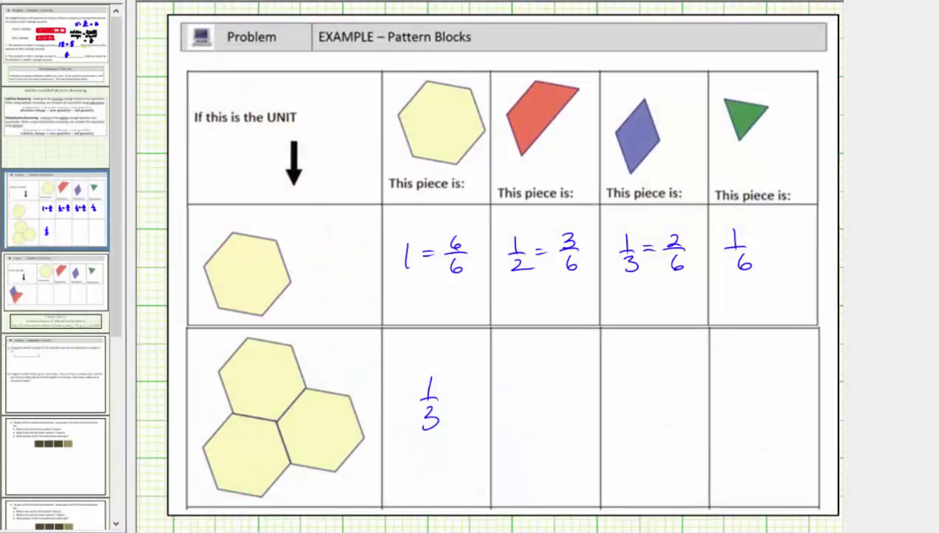
Write 1/6 under the red trapezoid in the three-hexagon row
drag(541, 377, 542, 403)
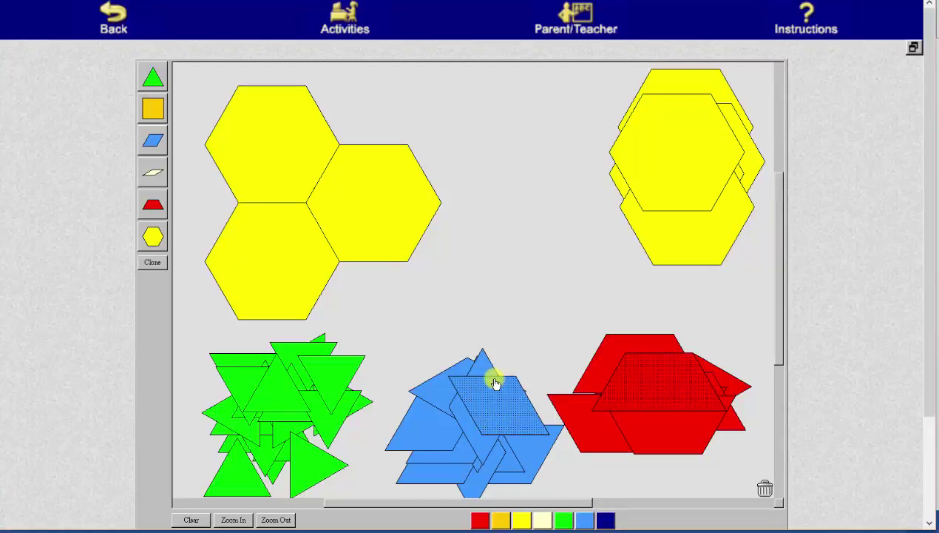
Place blue rhombi across the lower two hexagons of the three-hexagon unit
drag(496, 390, 389, 178)
drag(475, 409, 354, 196)
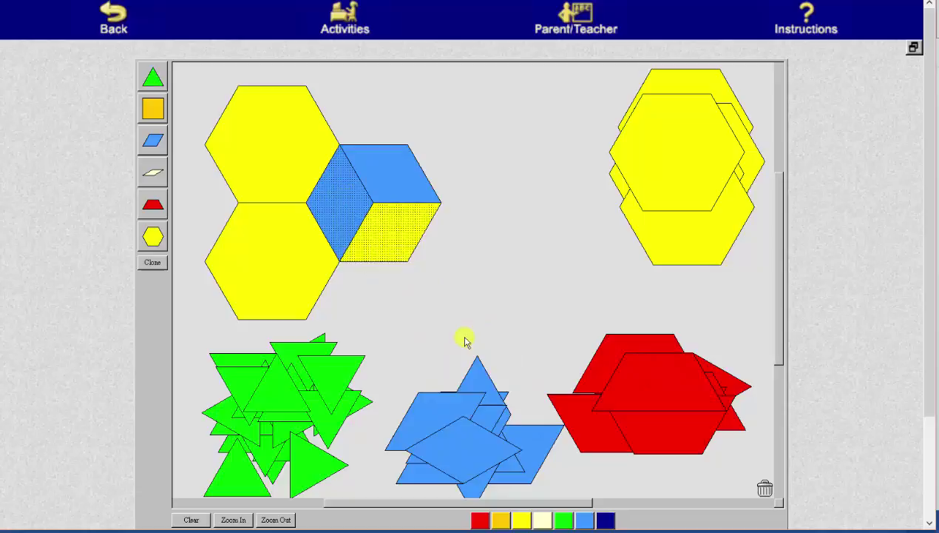
drag(527, 439, 415, 212)
drag(502, 397, 305, 224)
drag(392, 218, 392, 249)
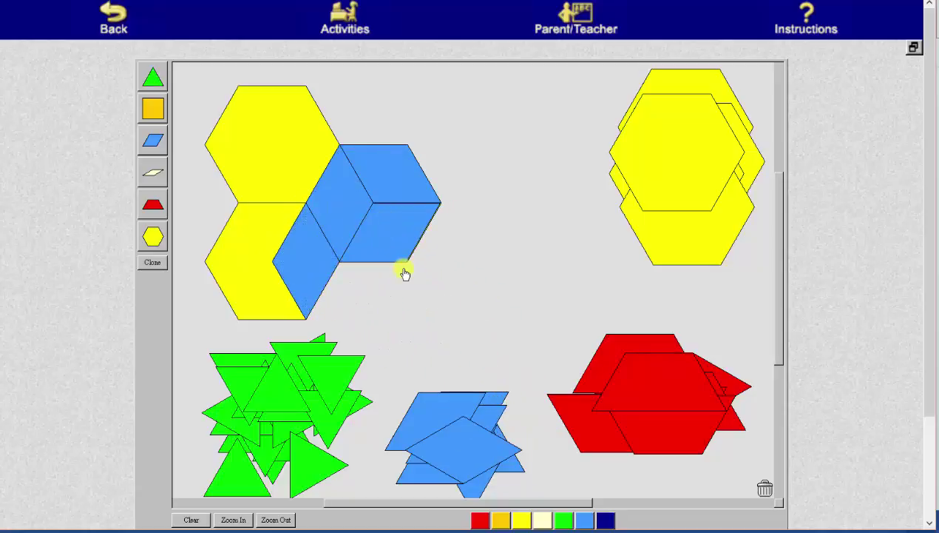
drag(446, 409, 264, 214)
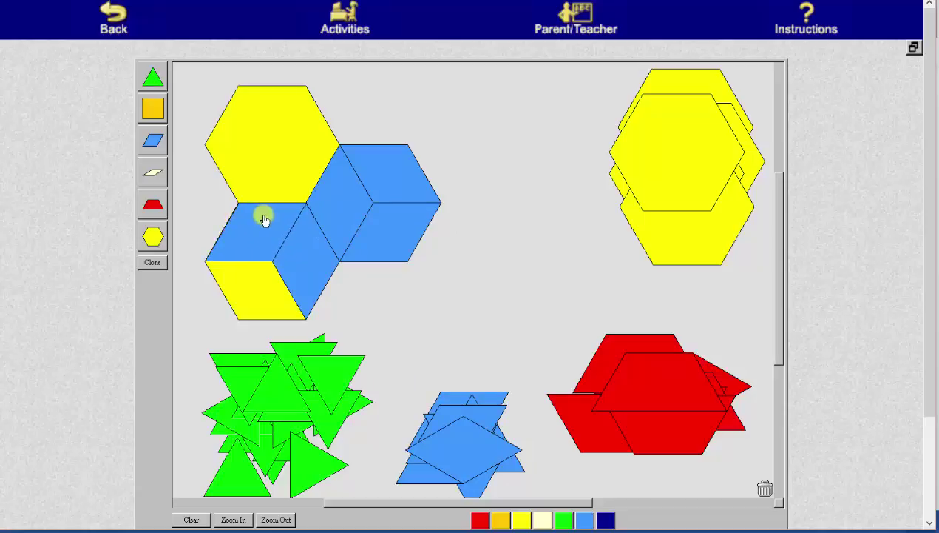
Finish covering the upper hexagon with rhombi and write 1/9 for the rhombus
drag(483, 463, 250, 104)
drag(436, 377, 229, 154)
drag(470, 469, 323, 145)
drag(518, 461, 265, 296)
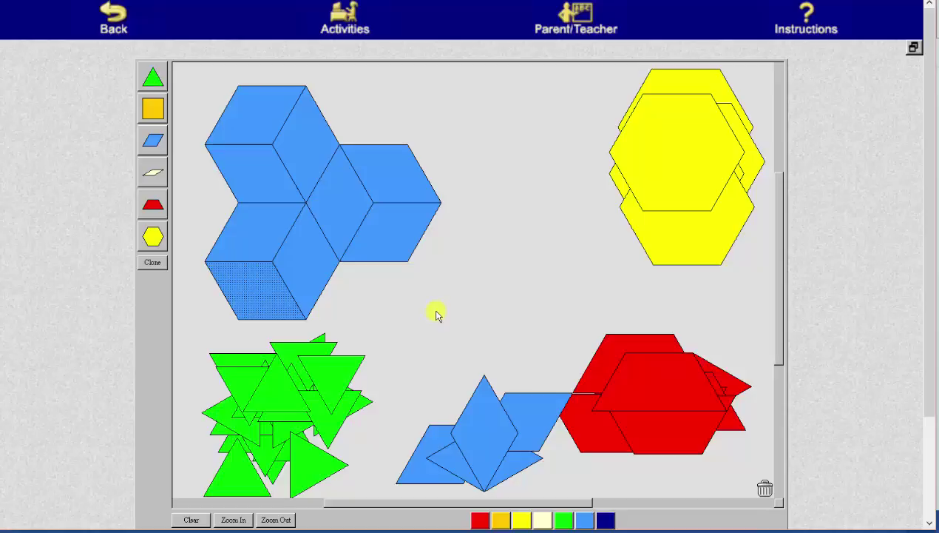
click(494, 434)
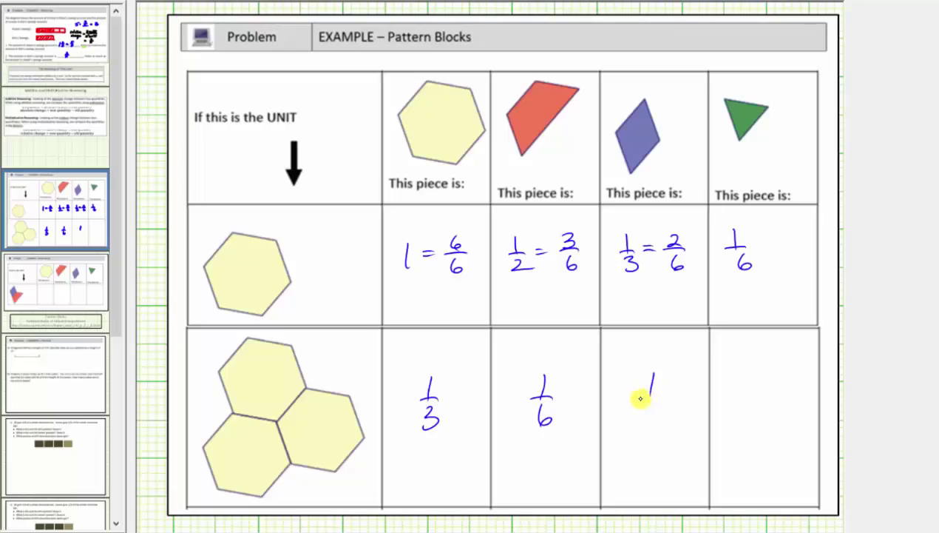
drag(640, 399, 649, 425)
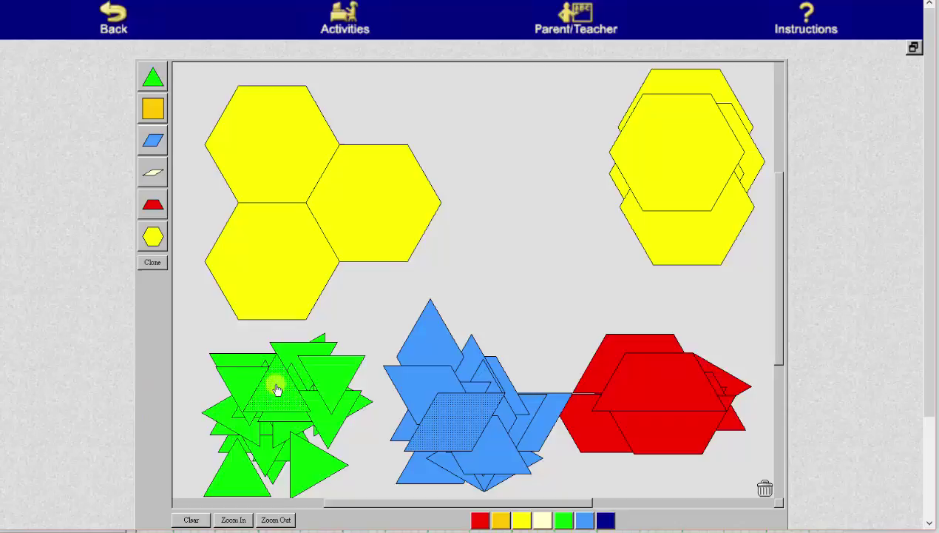
Fill most gaps of the lower and upper-left hexagons with green triangles
drag(325, 380, 268, 228)
drag(311, 361, 281, 107)
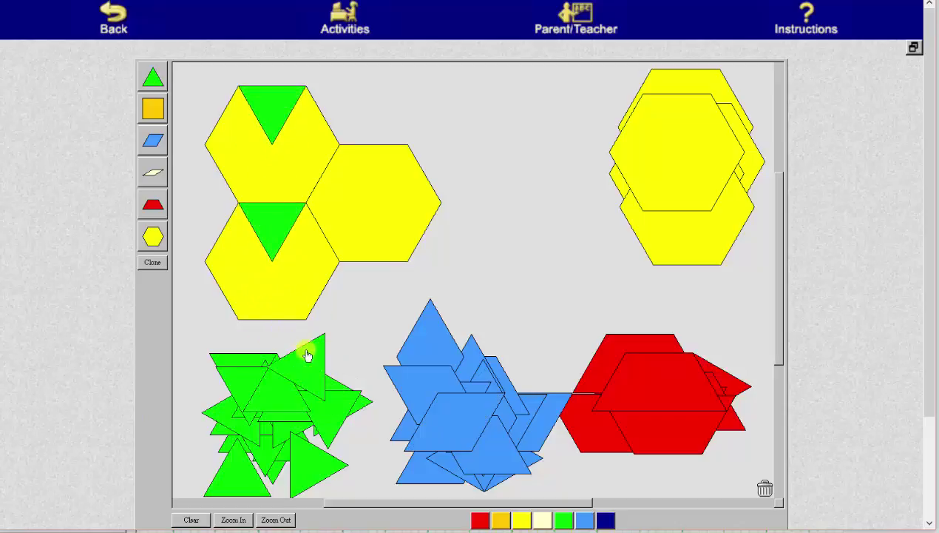
drag(303, 339, 238, 232)
drag(222, 362, 341, 236)
drag(323, 405, 397, 225)
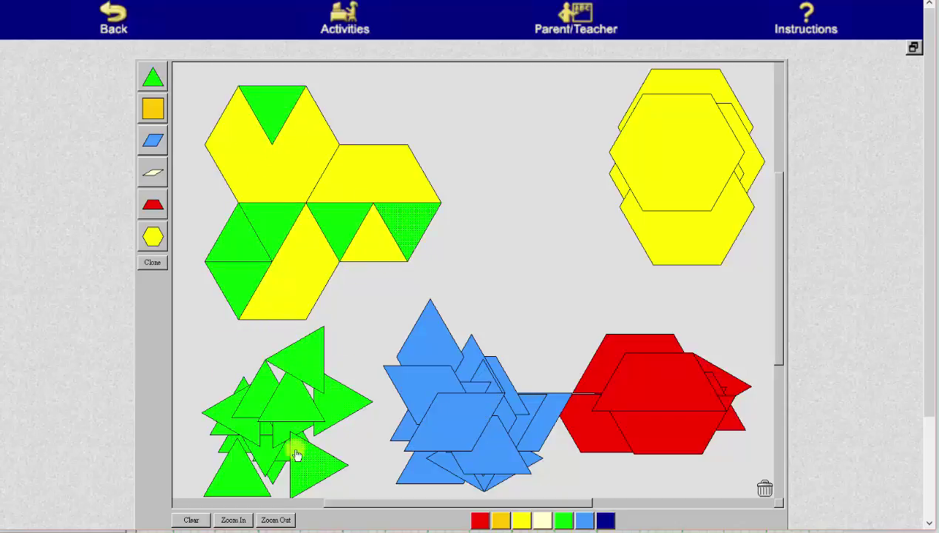
drag(236, 465, 371, 235)
drag(255, 381, 306, 225)
drag(241, 409, 248, 176)
drag(234, 437, 235, 153)
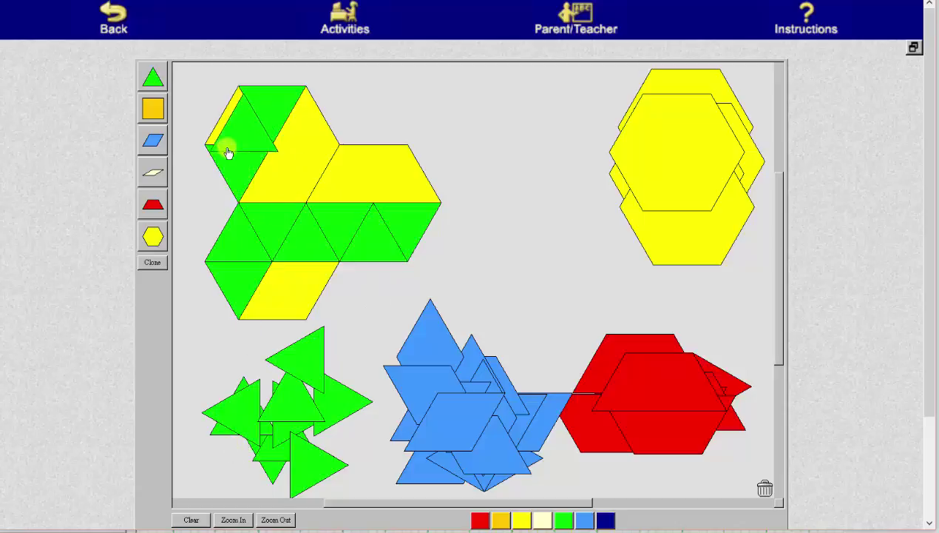
drag(266, 425, 307, 144)
drag(295, 399, 274, 185)
drag(266, 436, 341, 189)
mouse_move(296, 462)
mouse_down()
mouse_move(283, 294)
mouse_move(300, 465)
mouse_up()
drag(270, 452, 368, 174)
Fill the last yellow gaps with triangles and write 1/18 for the triangle
drag(440, 271, 259, 294)
drag(512, 256, 231, 448)
drag(439, 296, 303, 288)
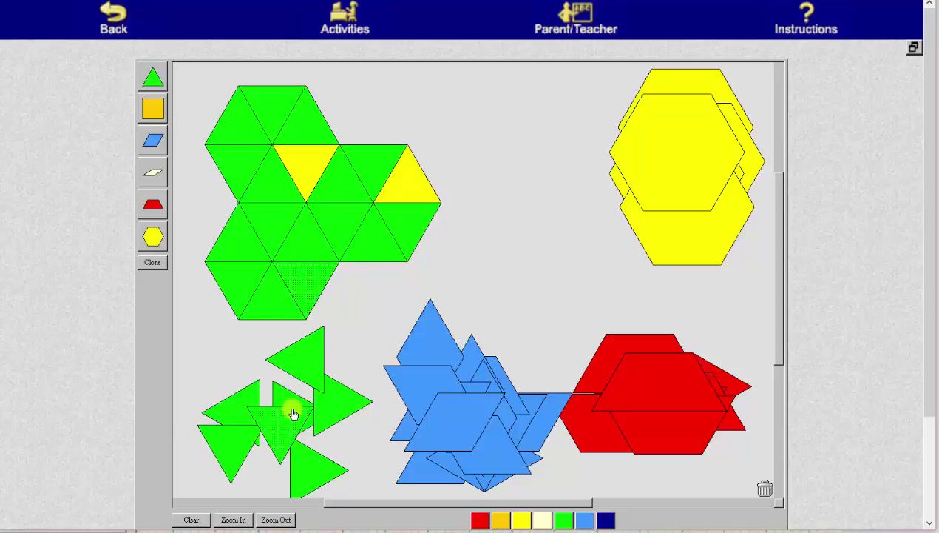
drag(294, 414, 305, 172)
drag(229, 448, 409, 184)
click(405, 234)
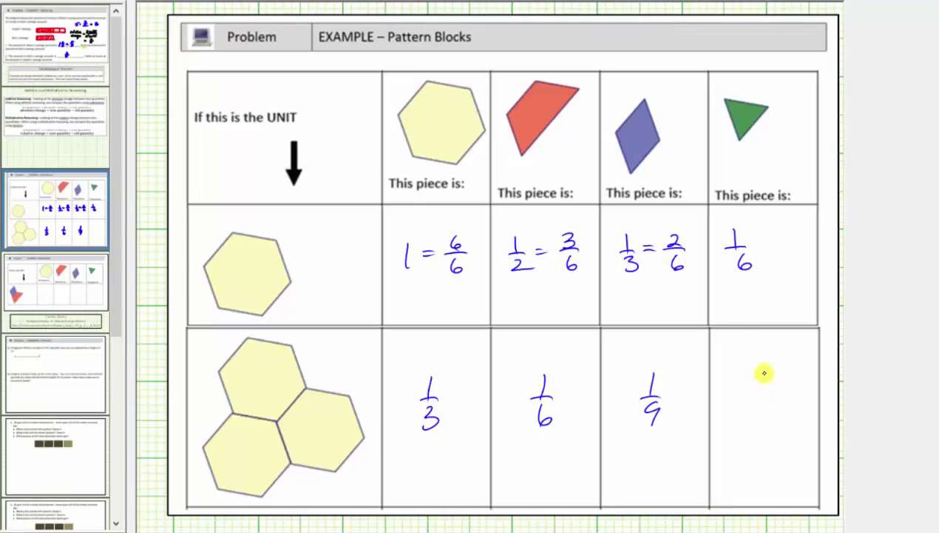
mouse_move(763, 374)
mouse_down()
mouse_move(754, 407)
mouse_move(770, 408)
mouse_up()
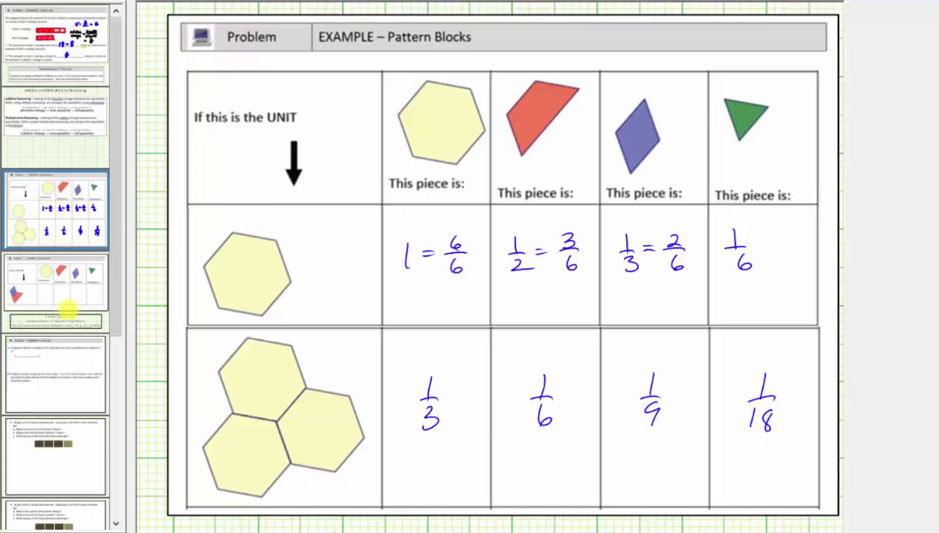
Go to the slide whose unit is a blue rhombus joined to a red trapezoid
click(69, 290)
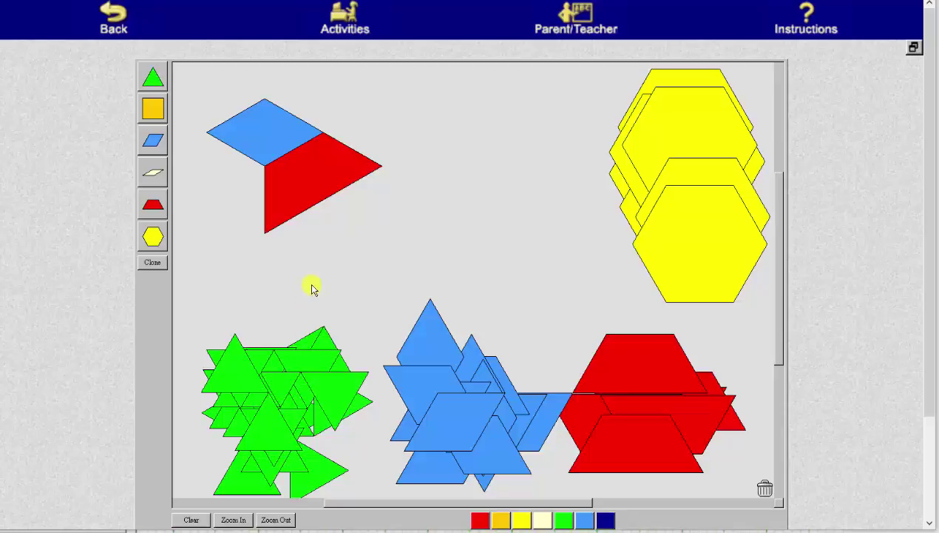
Cover the red trapezoid and blue rhombus with five green triangles until the unit is all green
click(271, 350)
drag(279, 417, 343, 177)
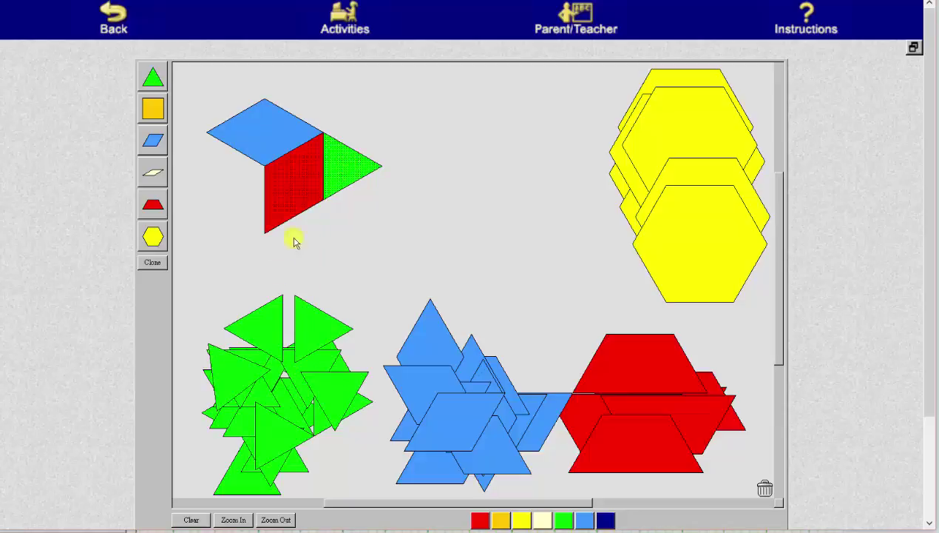
drag(275, 311, 305, 166)
drag(305, 318, 276, 126)
drag(285, 351, 280, 231)
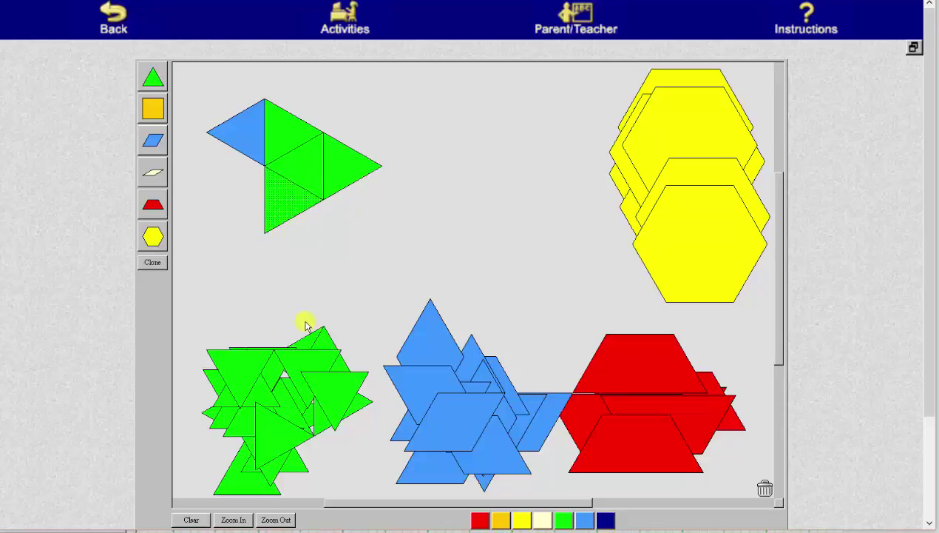
drag(304, 407, 229, 133)
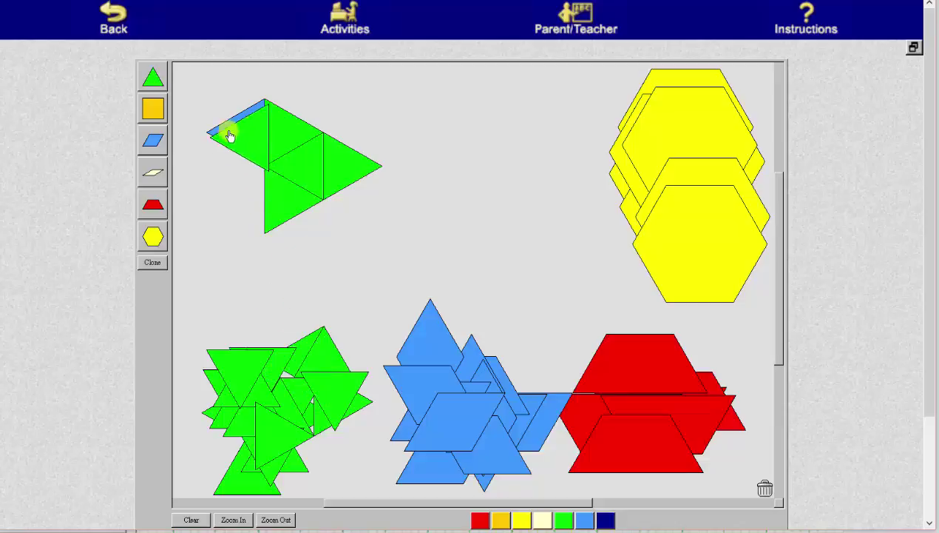
click(301, 249)
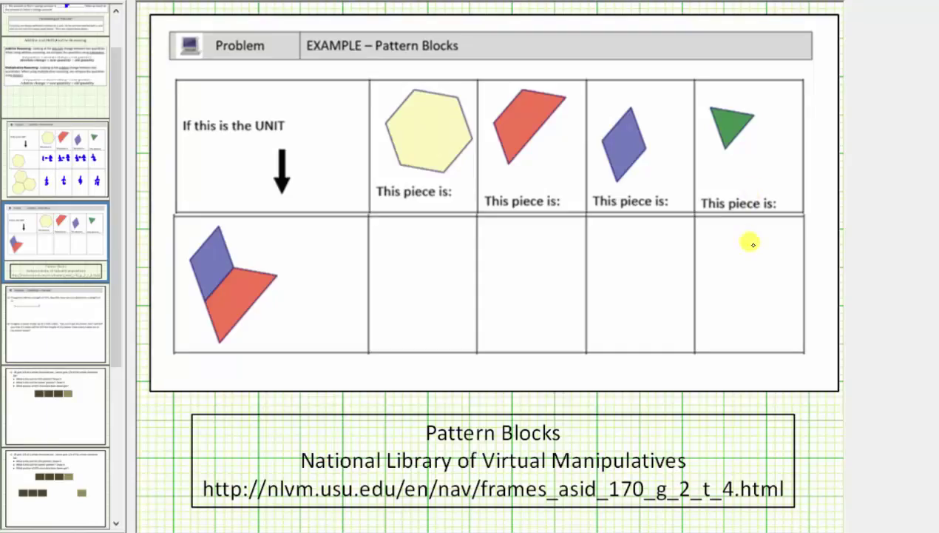
Write 1/5 for the triangle, show two triangles cover a rhombus, and write 2/5
mouse_move(745, 244)
mouse_down()
mouse_move(749, 270)
mouse_move(760, 270)
mouse_move(758, 297)
mouse_up()
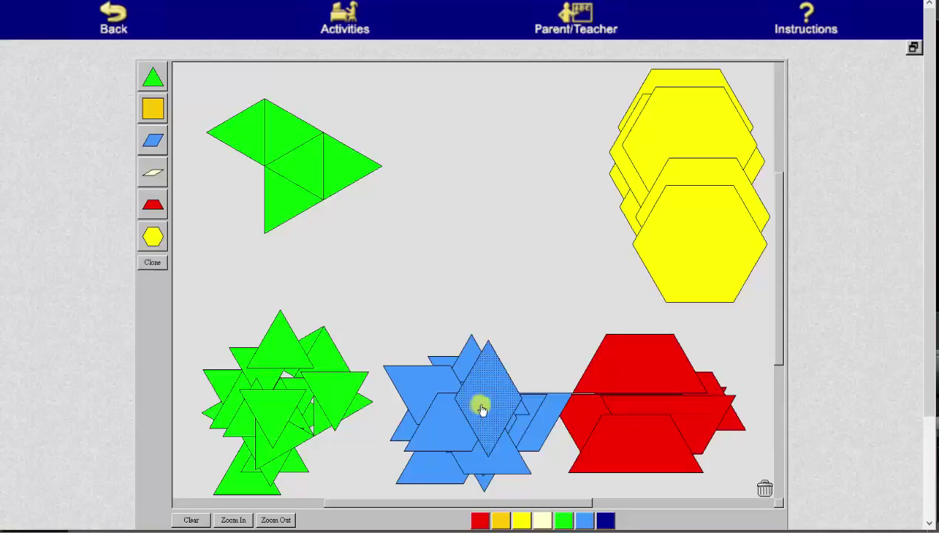
drag(480, 404, 464, 226)
drag(289, 337, 466, 199)
drag(336, 390, 465, 245)
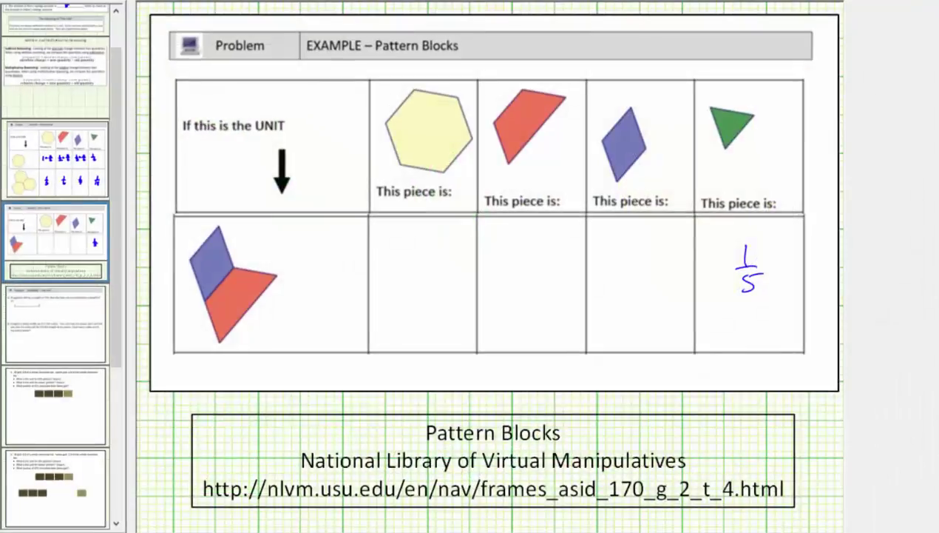
mouse_move(635, 249)
mouse_down()
mouse_move(625, 265)
mouse_move(638, 296)
mouse_up()
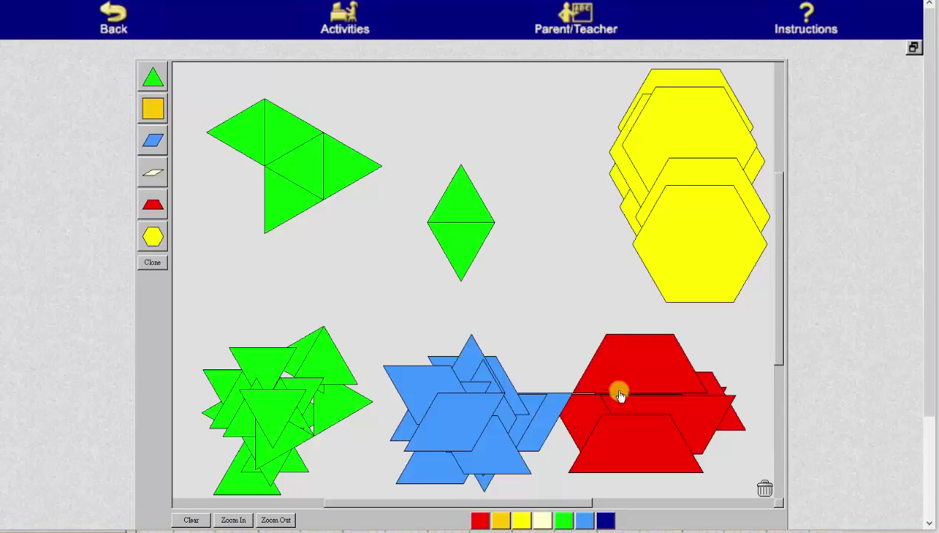
Cover a red trapezoid with three green triangles and write 3/5 in the trapezoid cell
drag(618, 387, 494, 259)
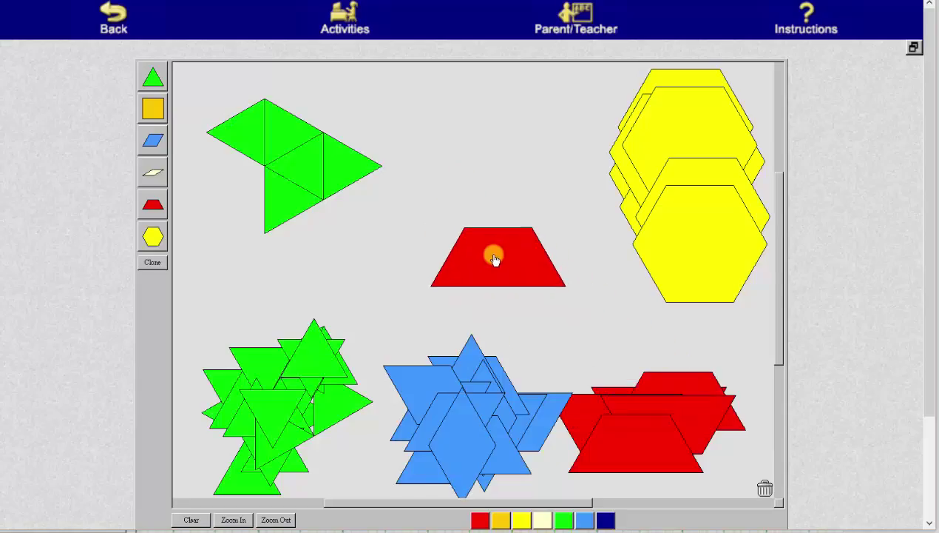
drag(321, 357, 477, 271)
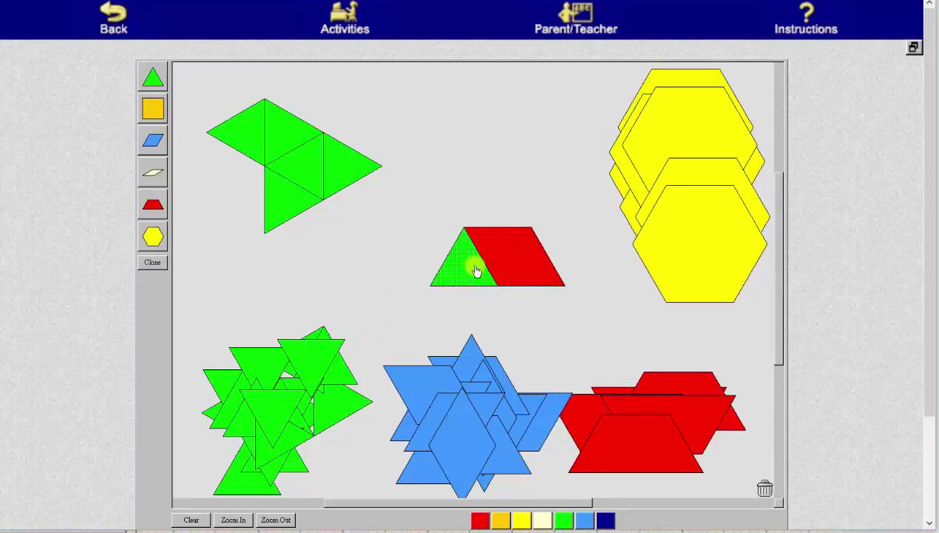
drag(326, 354, 528, 267)
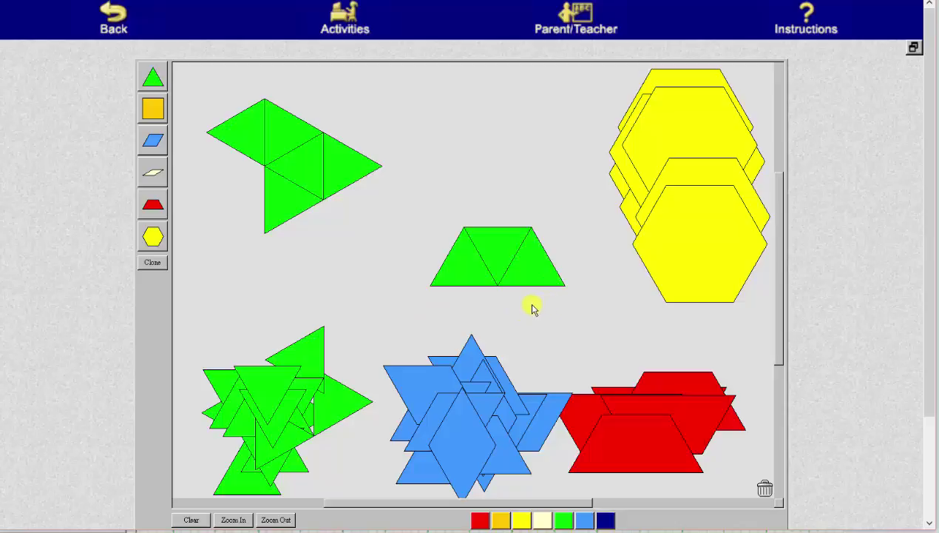
click(521, 284)
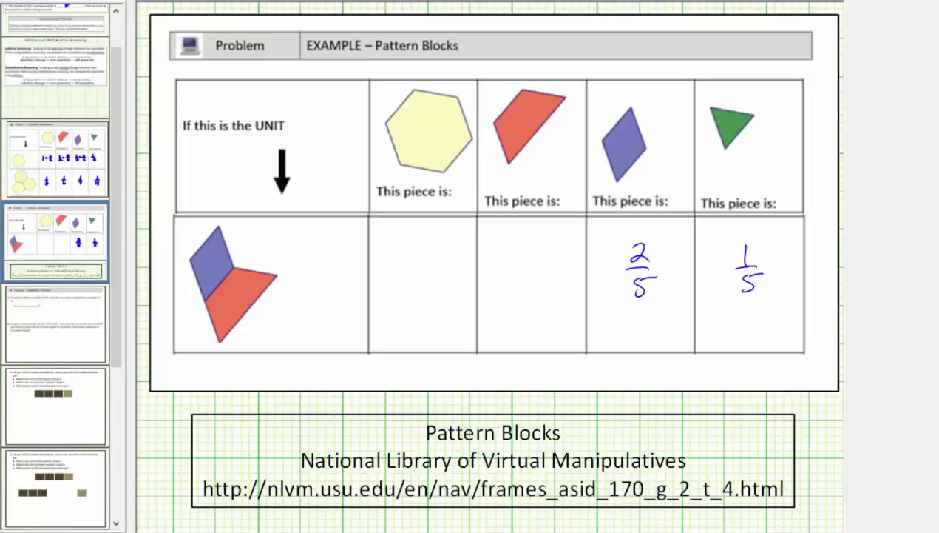
mouse_move(523, 250)
mouse_down()
mouse_move(532, 280)
mouse_move(546, 272)
mouse_up()
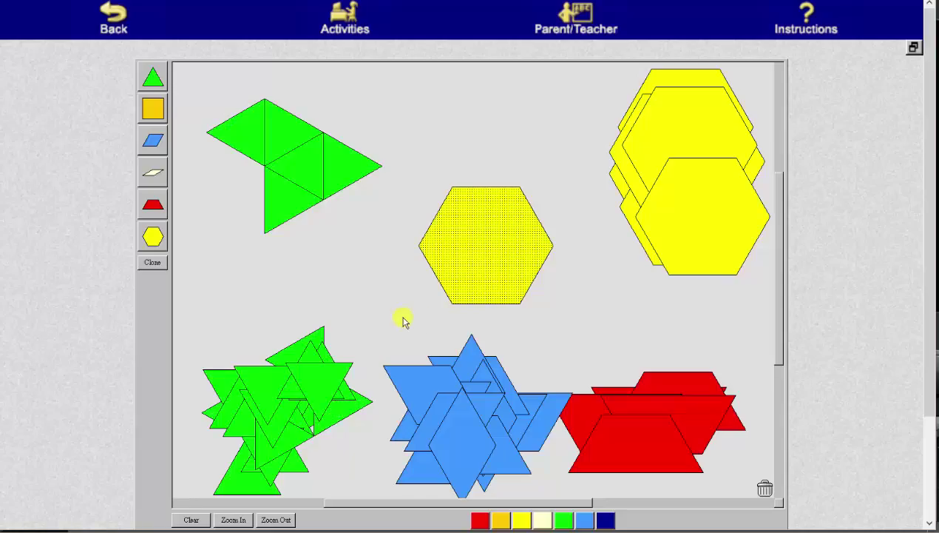
click(404, 320)
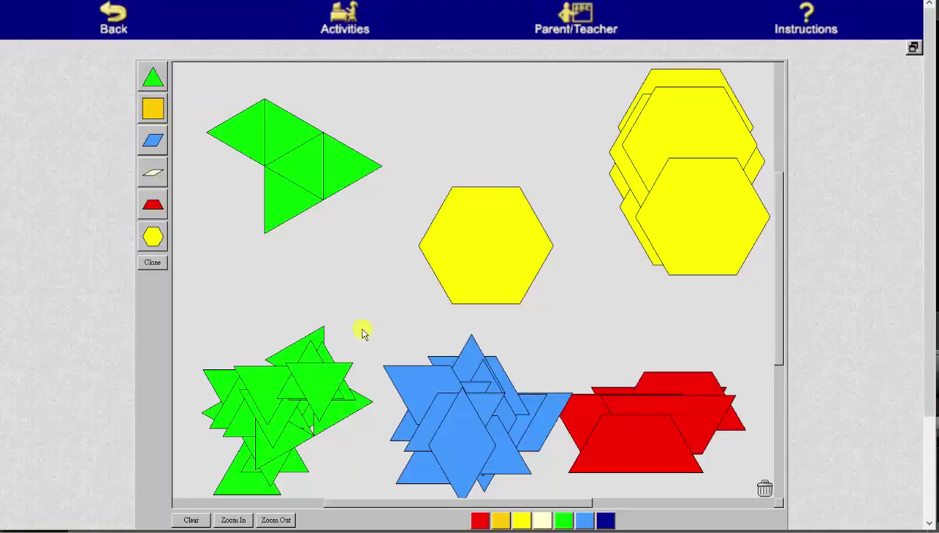
Place green triangles into the yellow hexagon's top and upper-left slots
click(485, 264)
click(350, 345)
drag(318, 384, 486, 210)
click(455, 248)
click(482, 202)
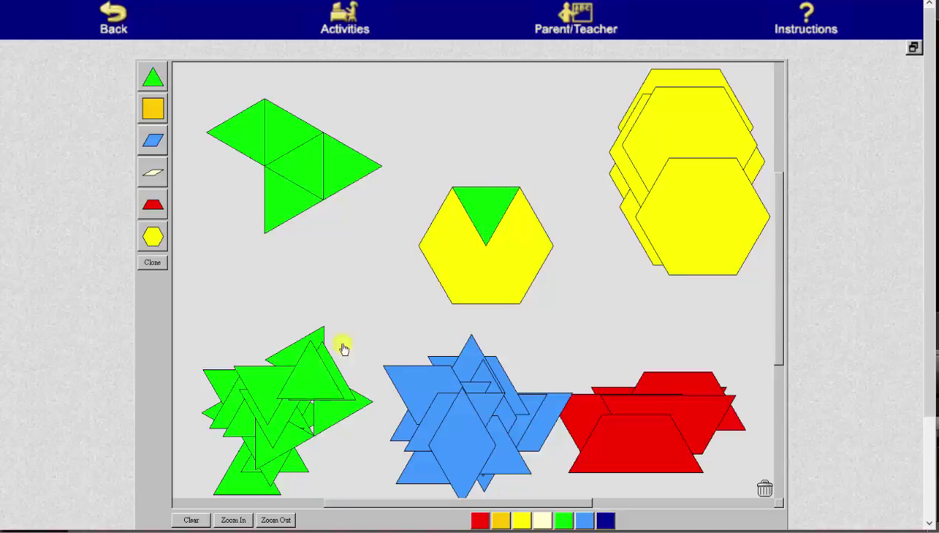
drag(319, 371, 457, 216)
Fill the remaining hexagon slots to make six triangles and write 6/5 in the hexagon cell
drag(337, 359, 520, 222)
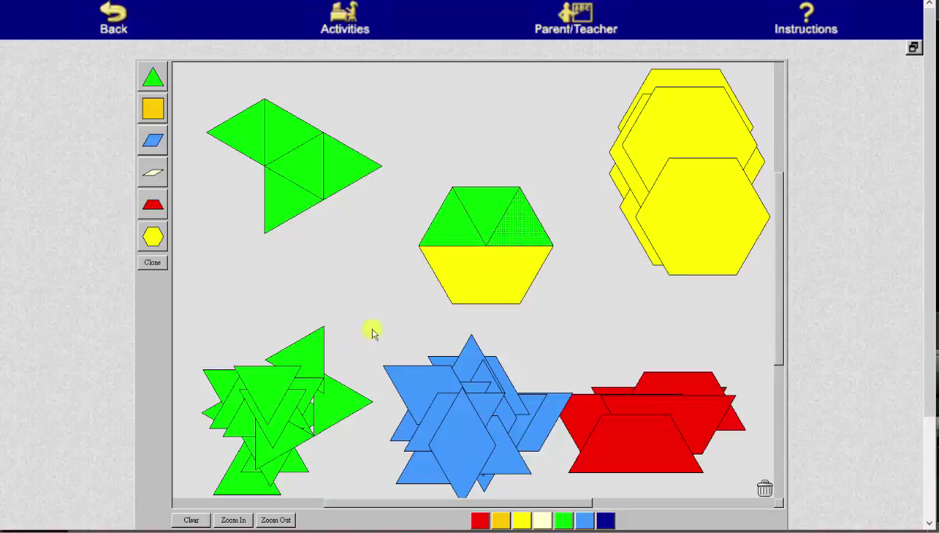
drag(269, 384, 462, 268)
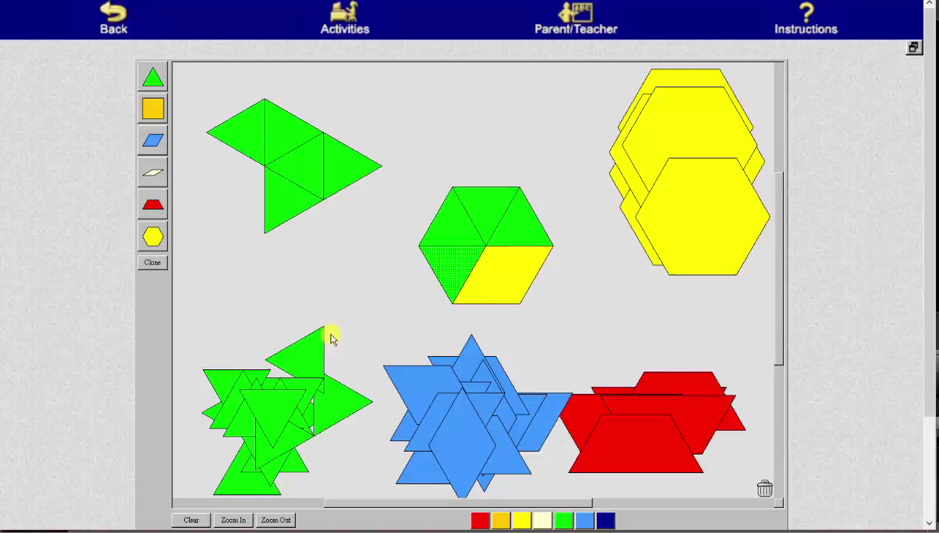
drag(273, 405, 517, 269)
drag(255, 410, 478, 277)
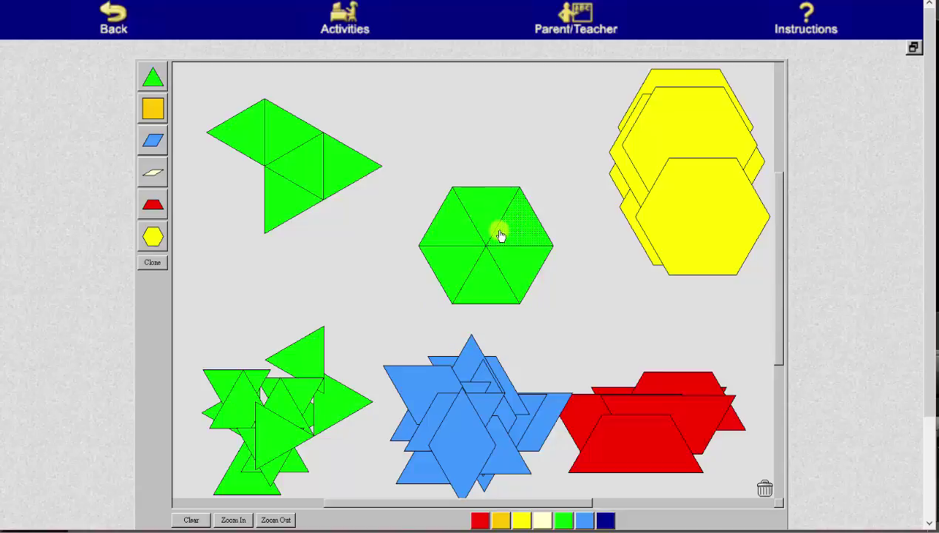
mouse_move(667, 224)
mouse_down()
mouse_move(625, 256)
mouse_move(681, 233)
mouse_up()
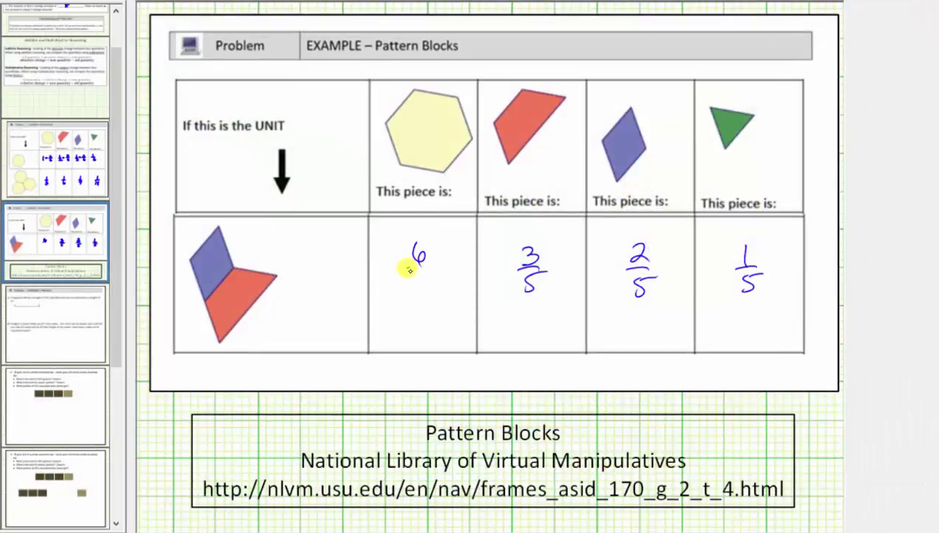
drag(418, 295, 412, 293)
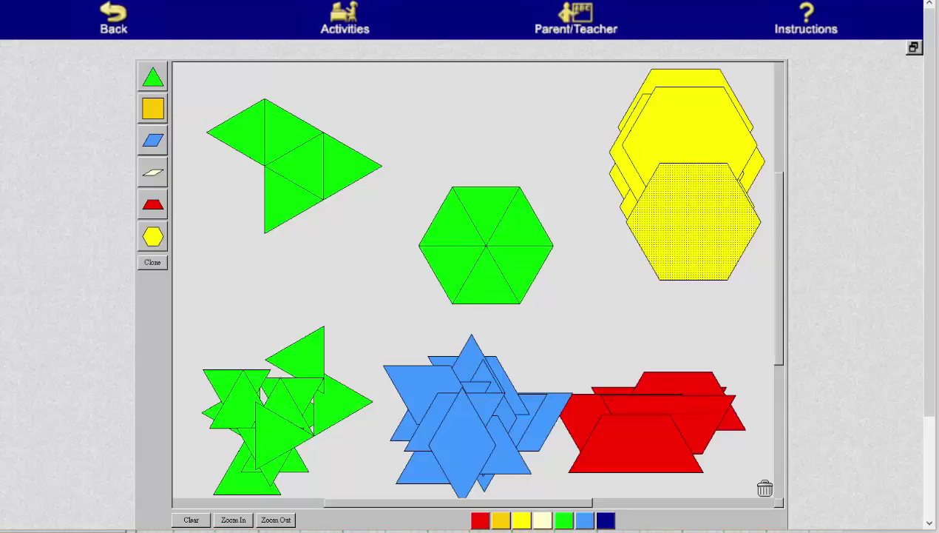
Lift one green triangle off the hexagon to expose a yellow sixth underneath
drag(524, 216, 508, 146)
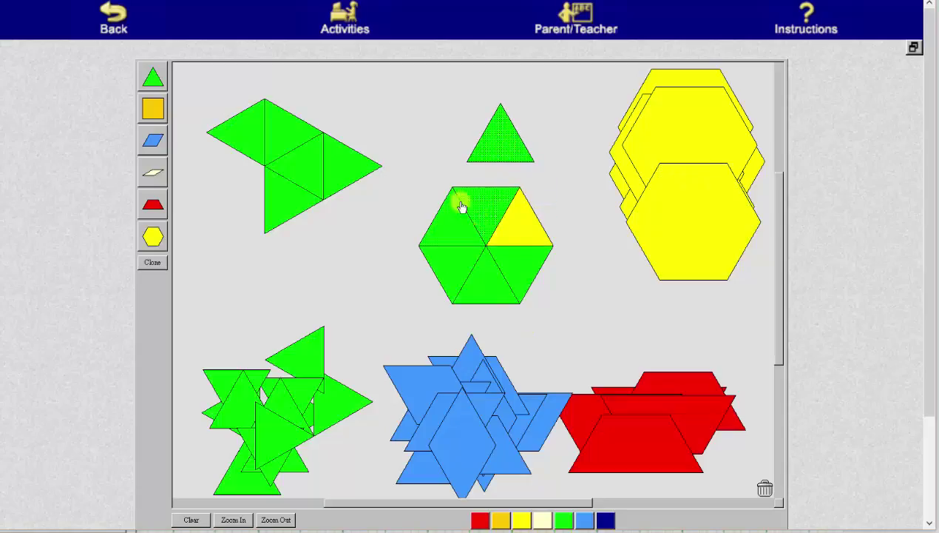